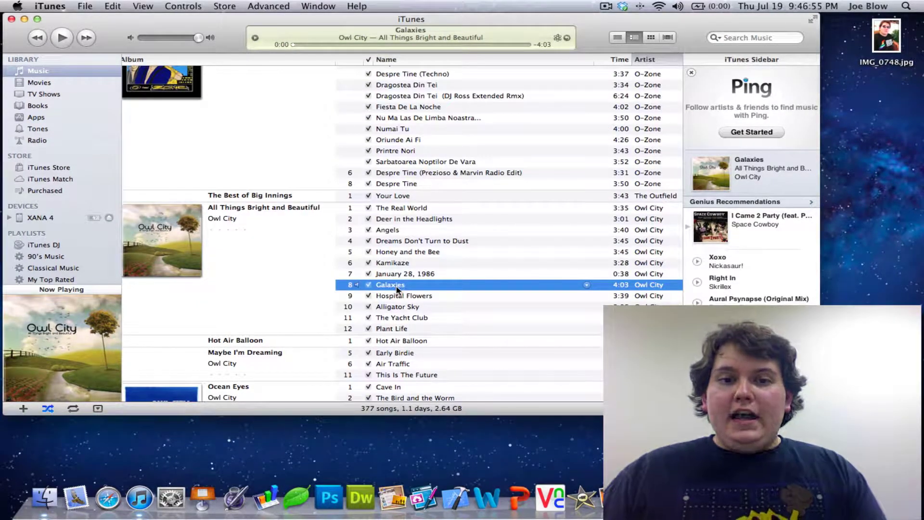
Play the song Galaxies and skip ahead to about 0:31 to preview that section.
left_click(317, 45)
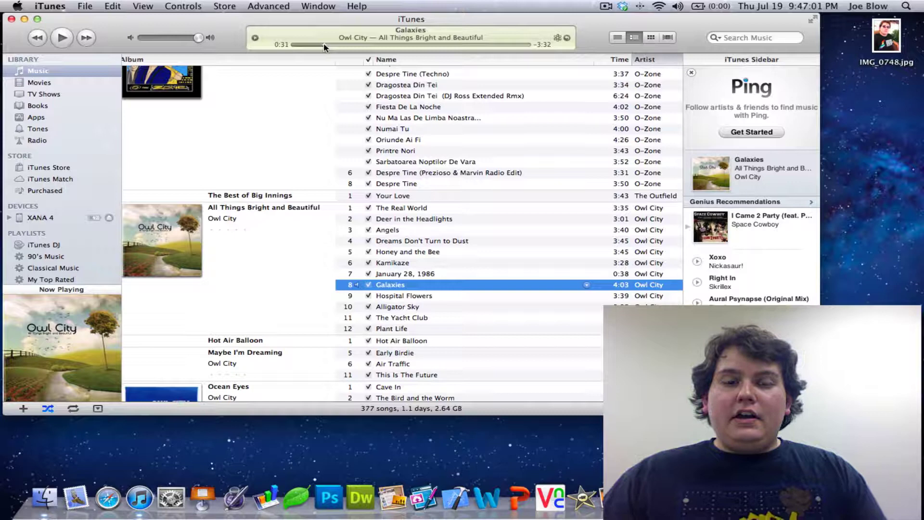
double_click(402, 289)
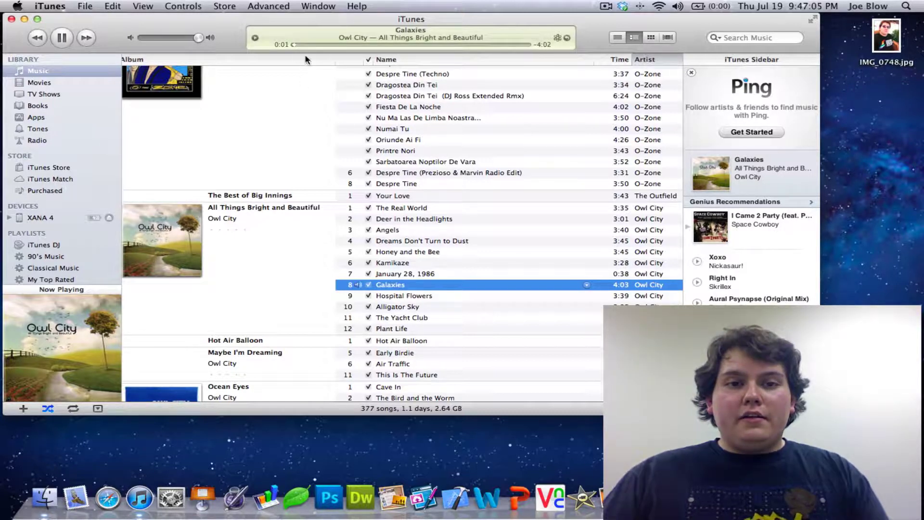
left_click(317, 45)
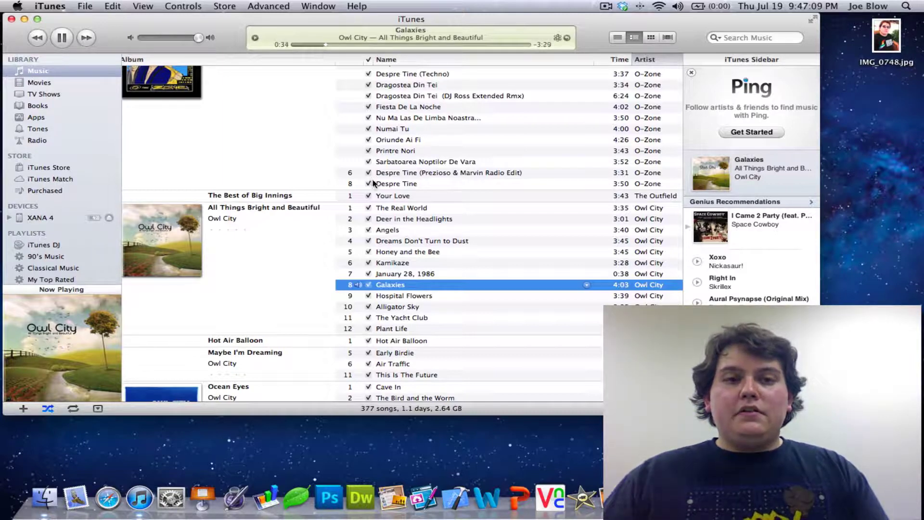
In the options of the song Galaxies, enable custom start and stop times and set the start time to 0:31.
right_click(417, 288)
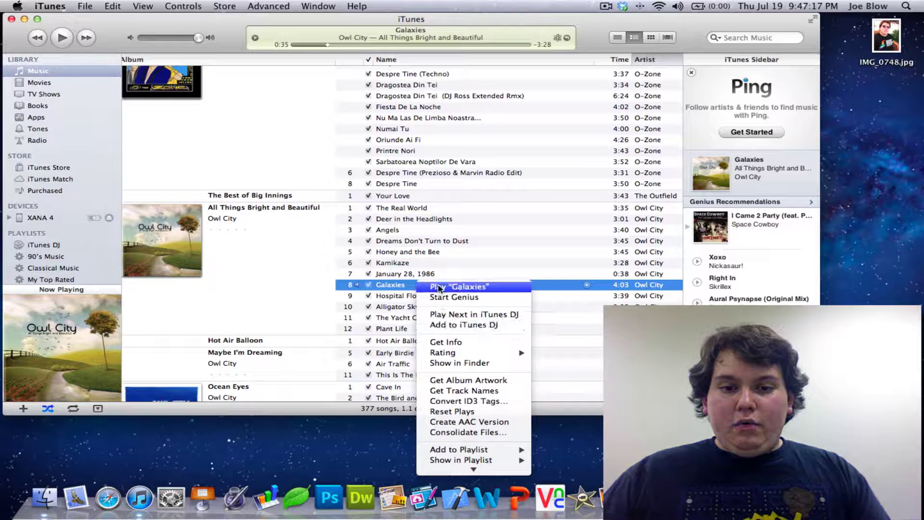
left_click(467, 343)
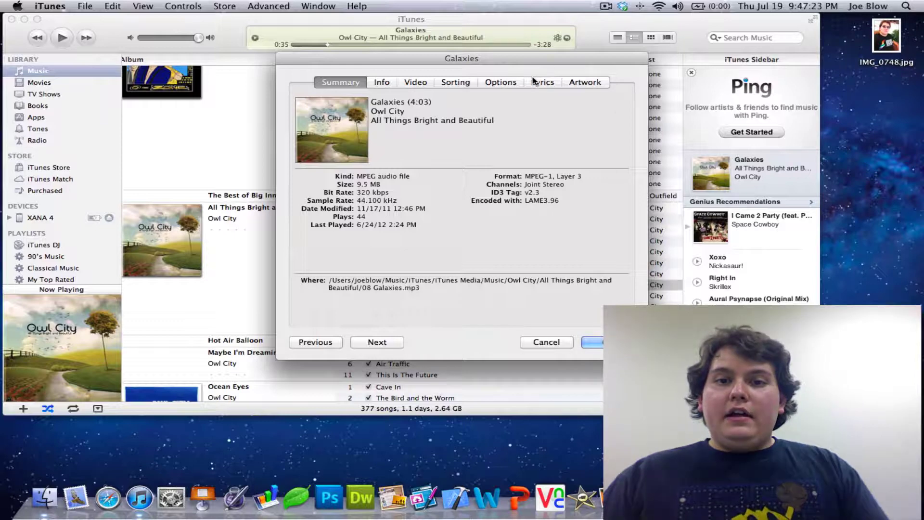
left_click(505, 83)
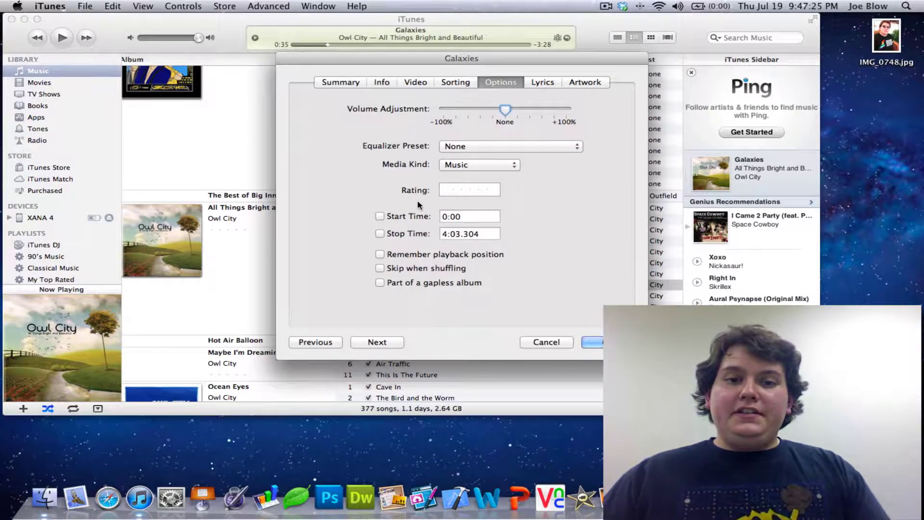
left_click(380, 216)
left_click(380, 234)
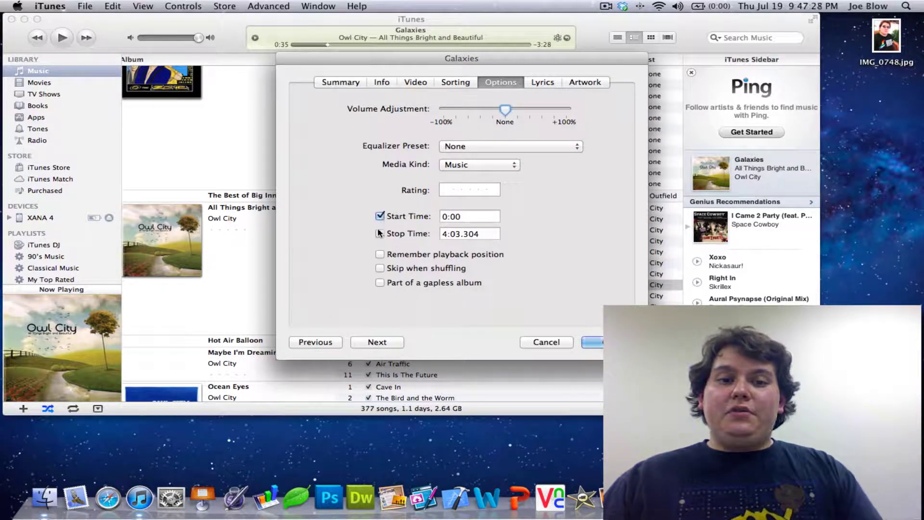
left_click(461, 217)
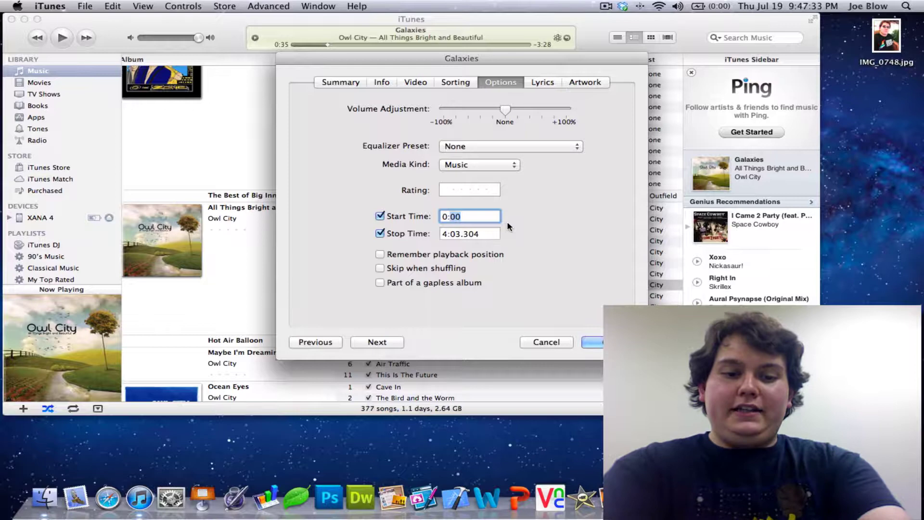
key("BackSpace")
key("BackSpace")
type("31")
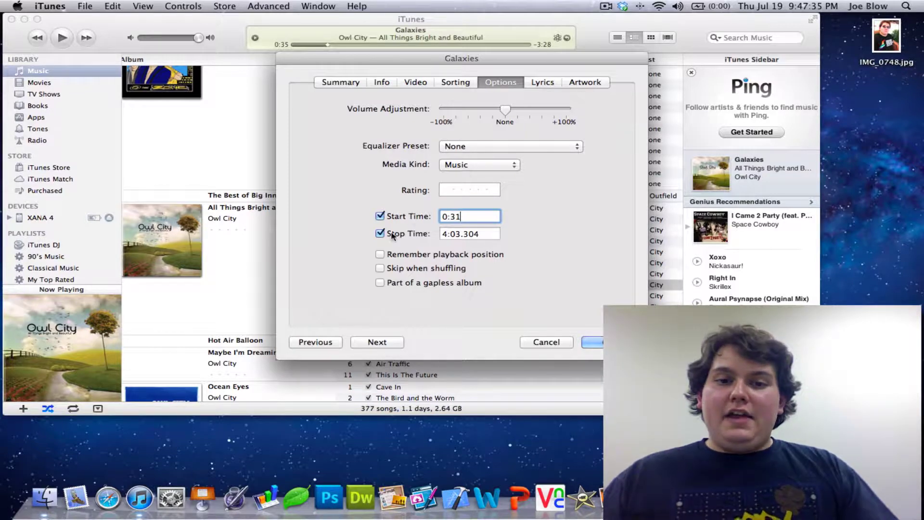
Set the stop time of Galaxies to 0:49 and save the song's options.
triple_click(449, 234)
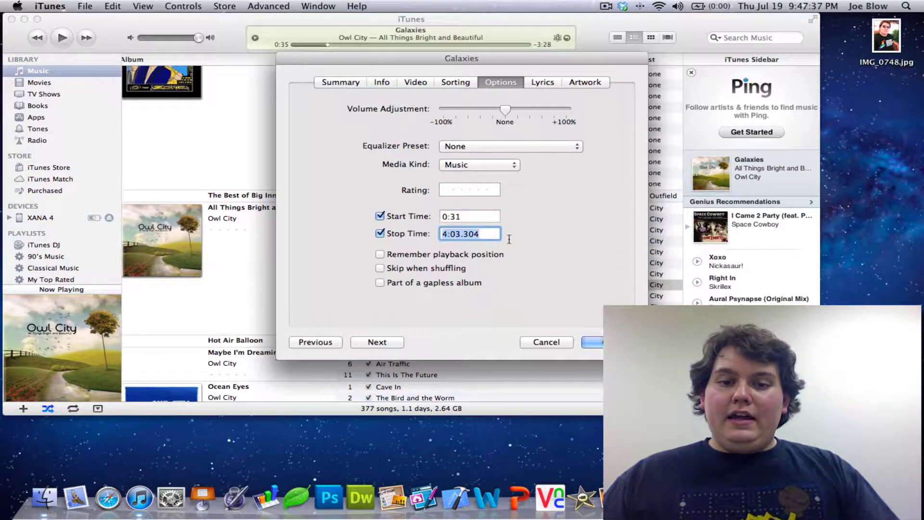
type("0:")
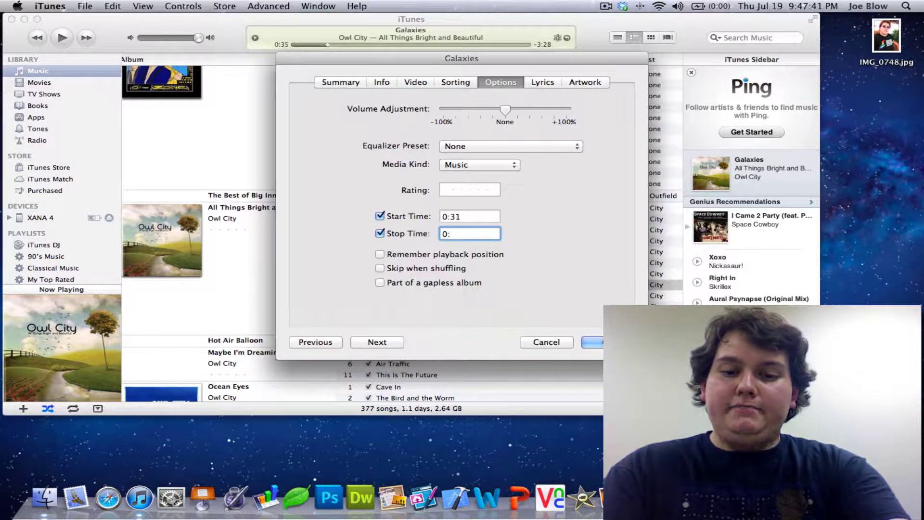
type("4")
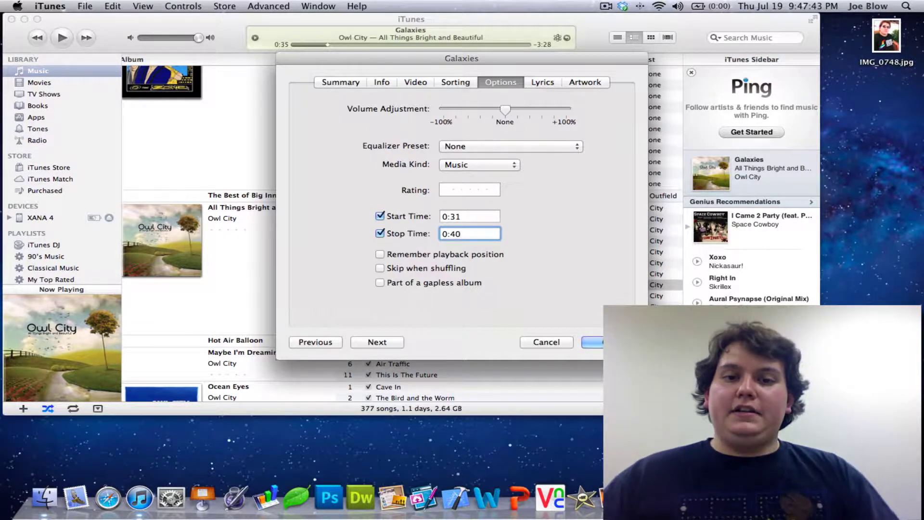
key("BackSpace")
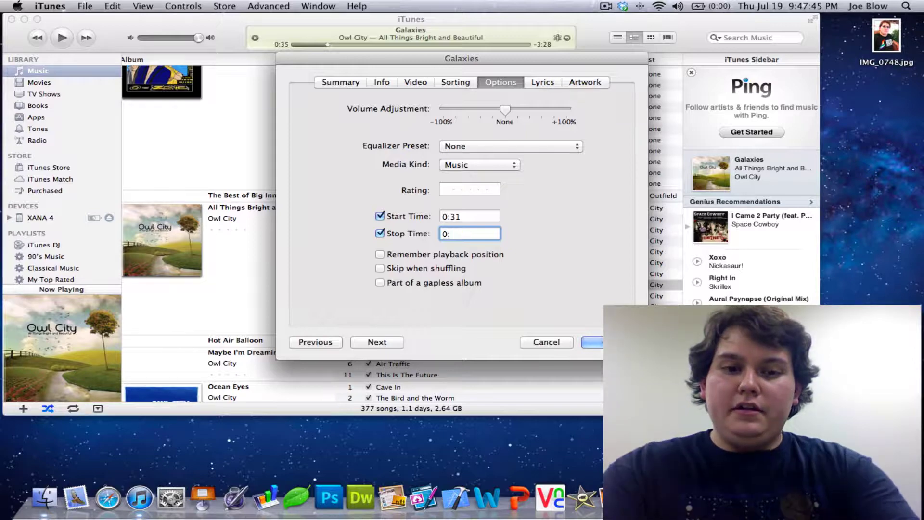
type("49")
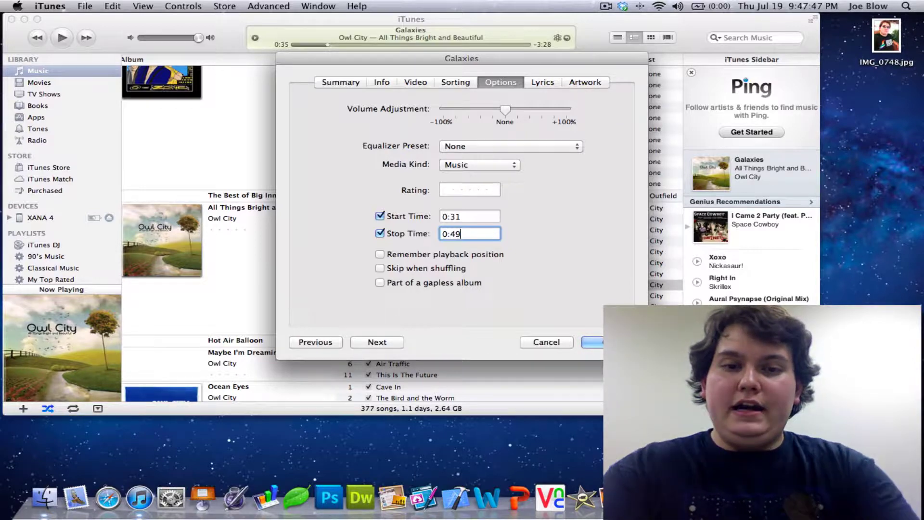
left_click(597, 341)
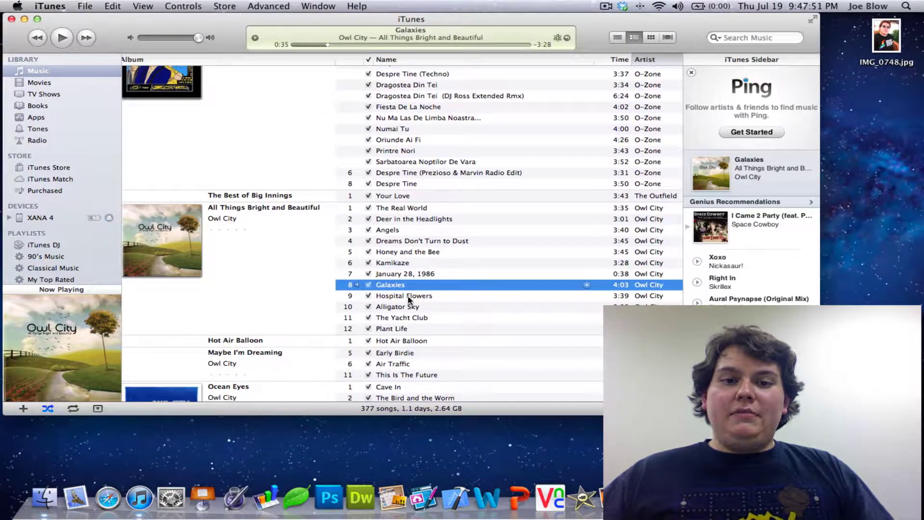
Play Galaxies briefly to check the trimmed section, and create an AAC version of the song.
double_click(417, 287)
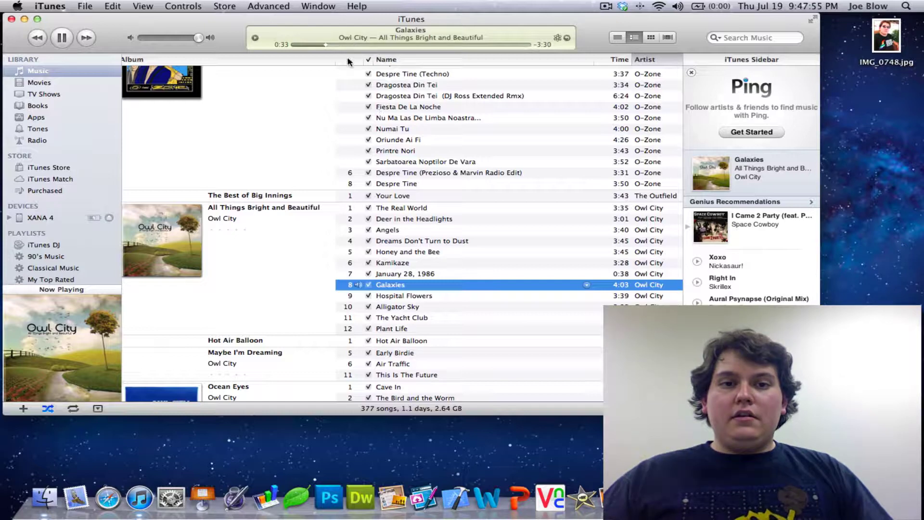
key("space")
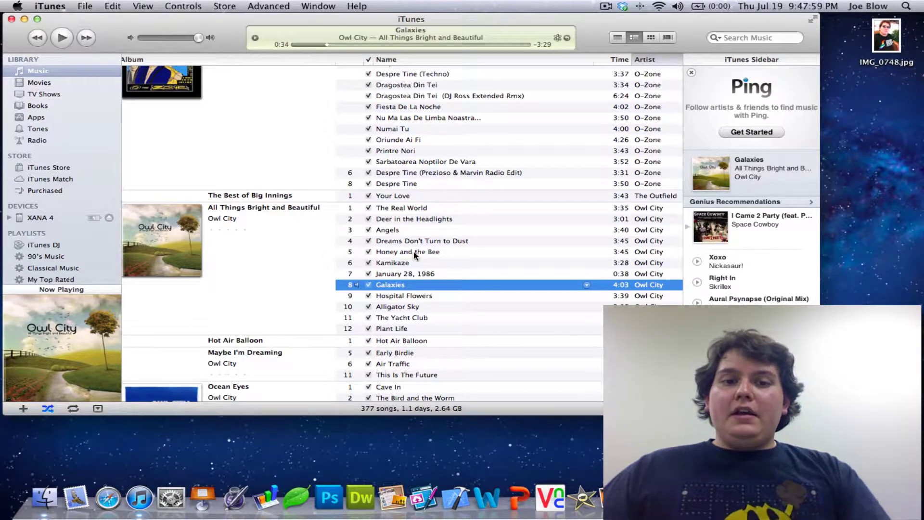
right_click(417, 289)
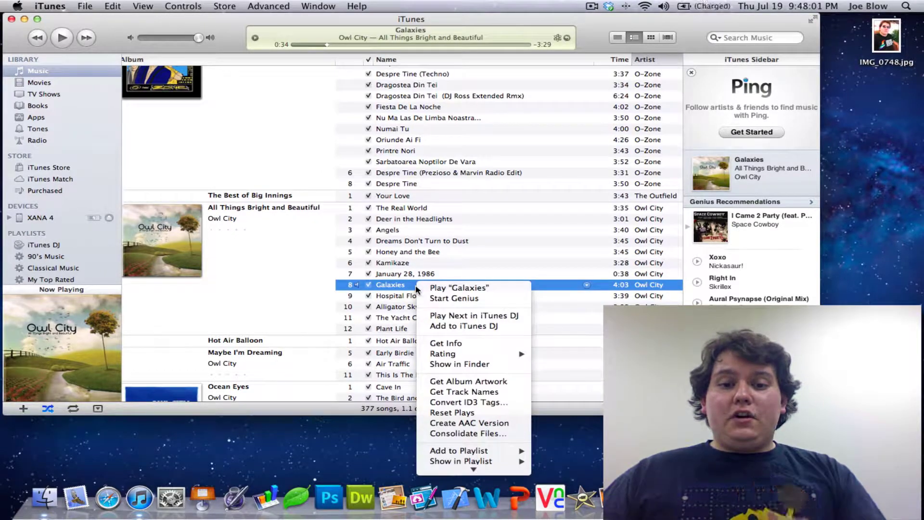
left_click(502, 425)
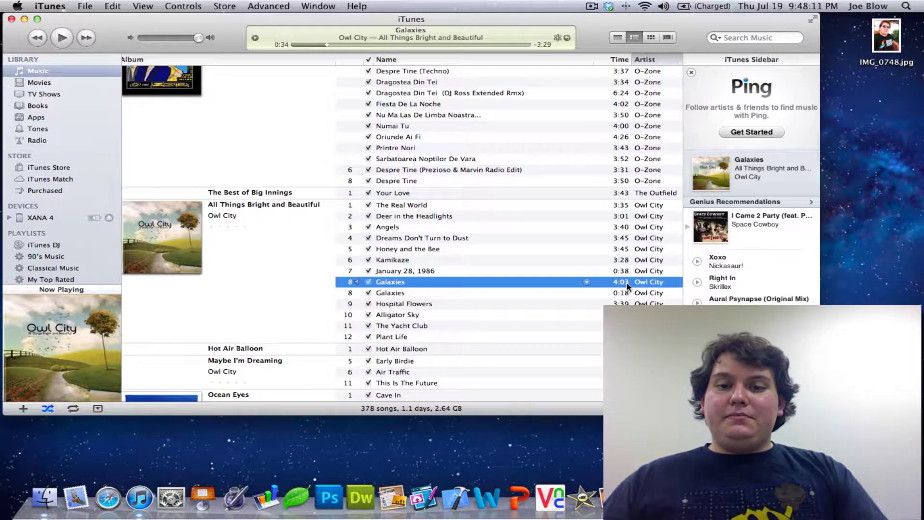
Disable the custom start and stop times on the original full-length Galaxies song and save its options.
right_click(420, 286)
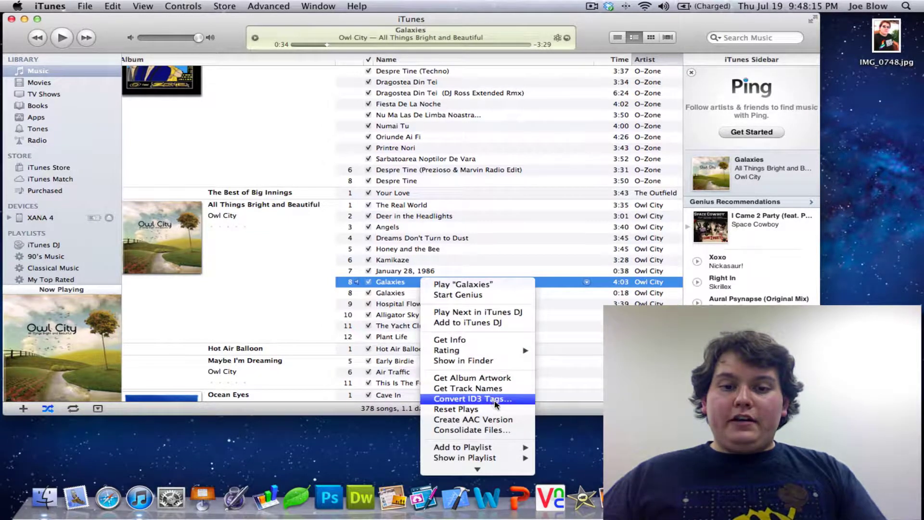
key("Escape")
right_click(436, 284)
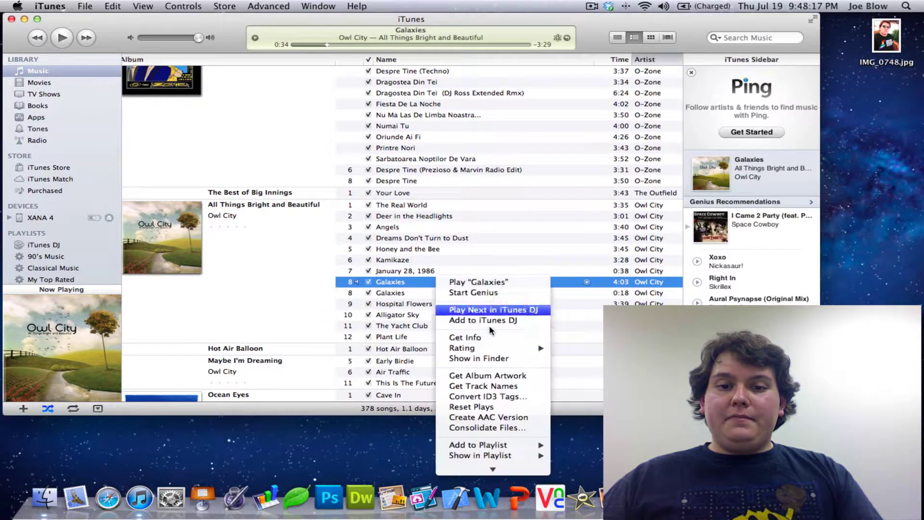
left_click(490, 337)
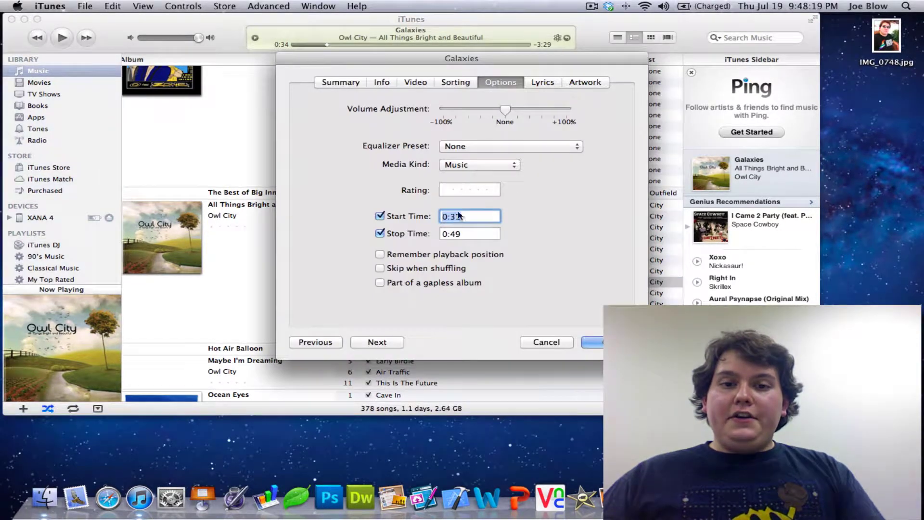
left_click(379, 216)
left_click(380, 232)
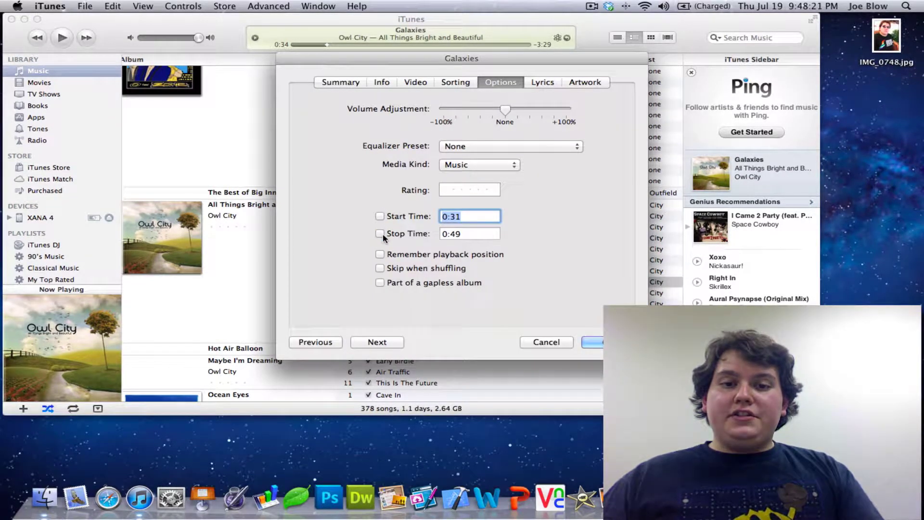
left_click(601, 345)
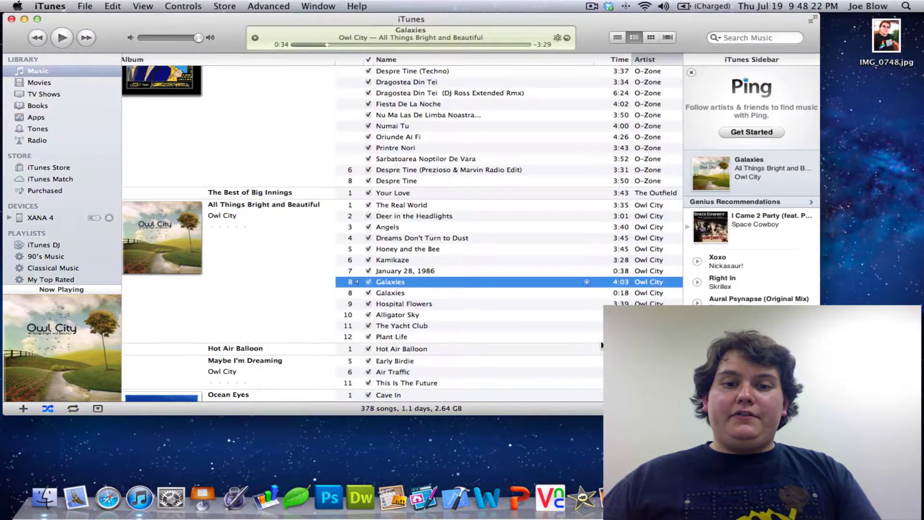
Reveal the 0:18 Galaxies track in Finder, move 08 Galaxies.m4a to the desktop and close the folder window.
left_click(397, 294)
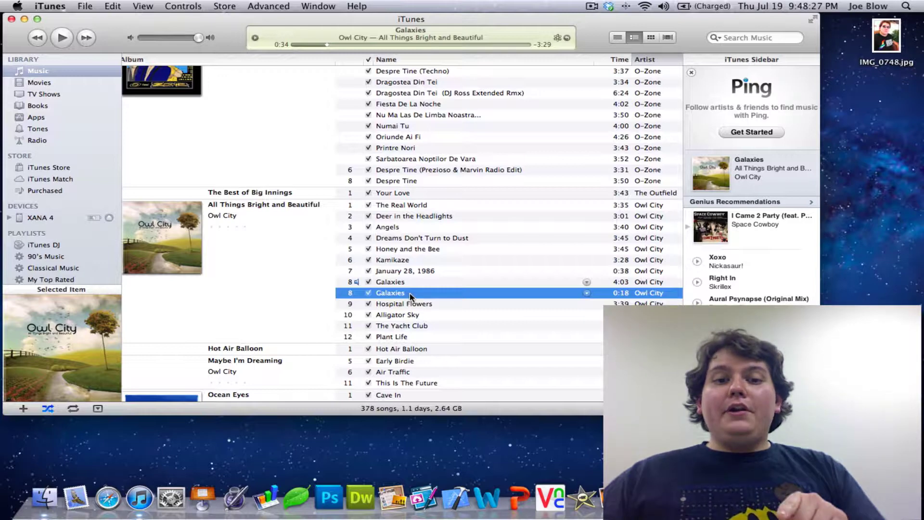
right_click(410, 295)
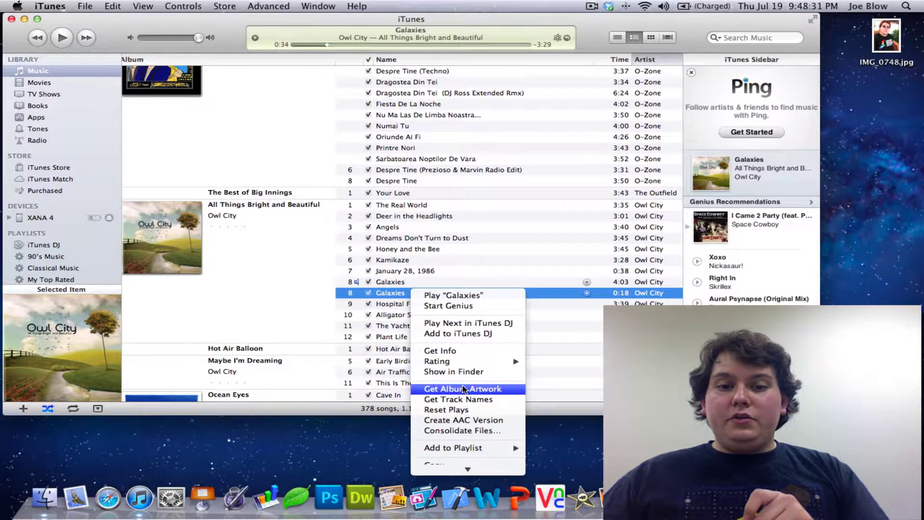
mouse_move(467, 468)
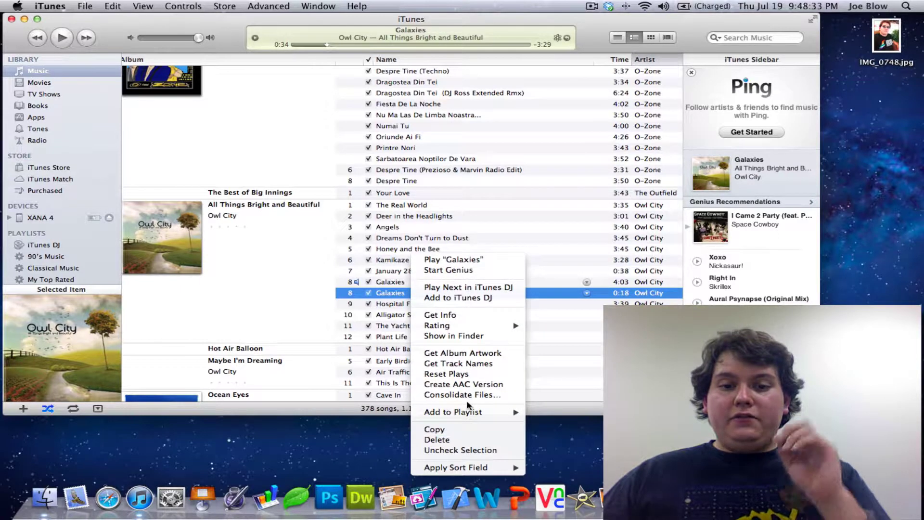
left_click(467, 336)
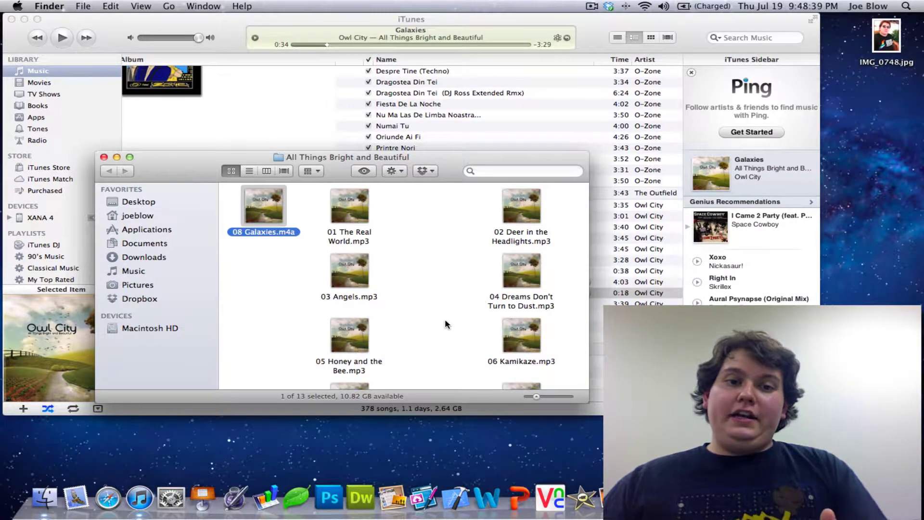
mouse_move(279, 208)
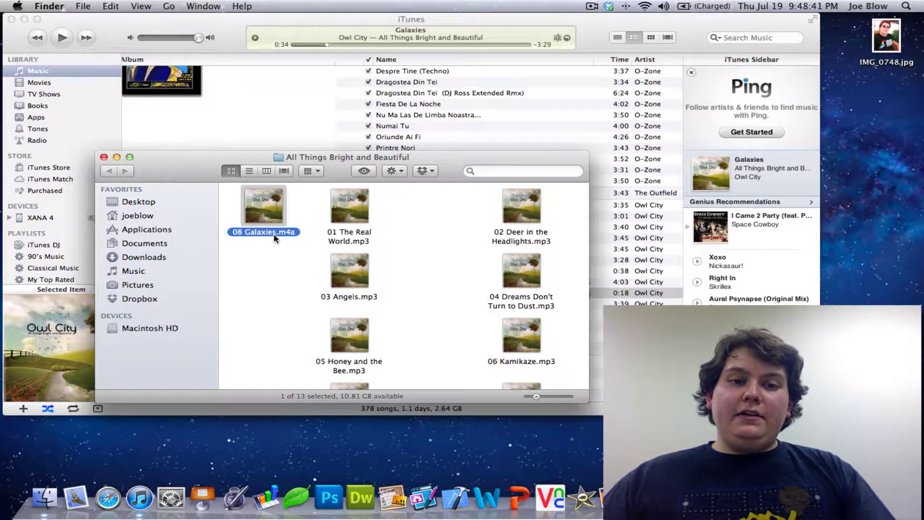
left_click_drag(276, 200, 292, 438)
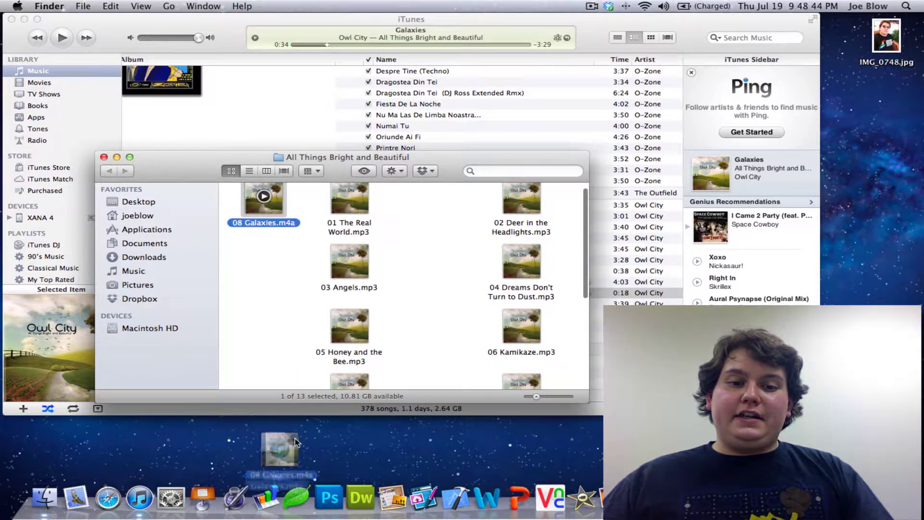
left_click(104, 157)
Delete the 0:18 Galaxies track from the iTunes library and move the 08 Galaxies.m4a file slightly on the desktop.
right_click(414, 292)
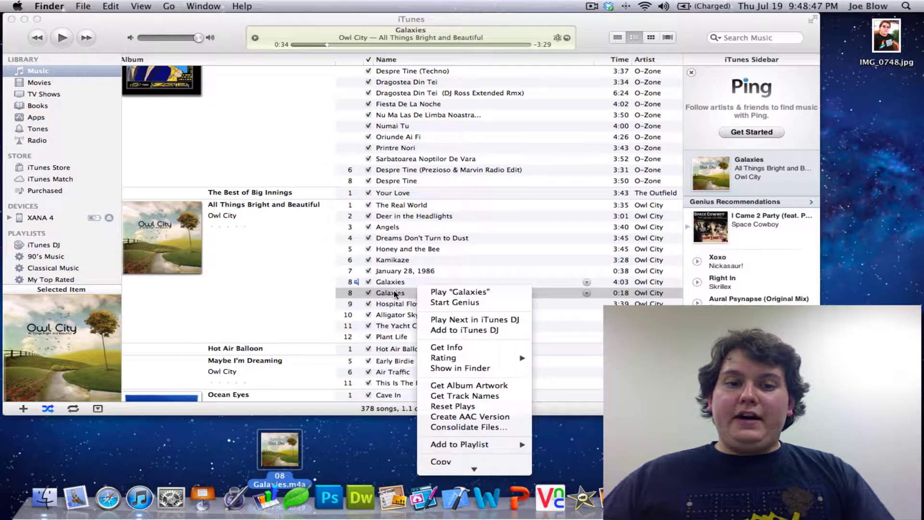
left_click(385, 295)
left_click(407, 295)
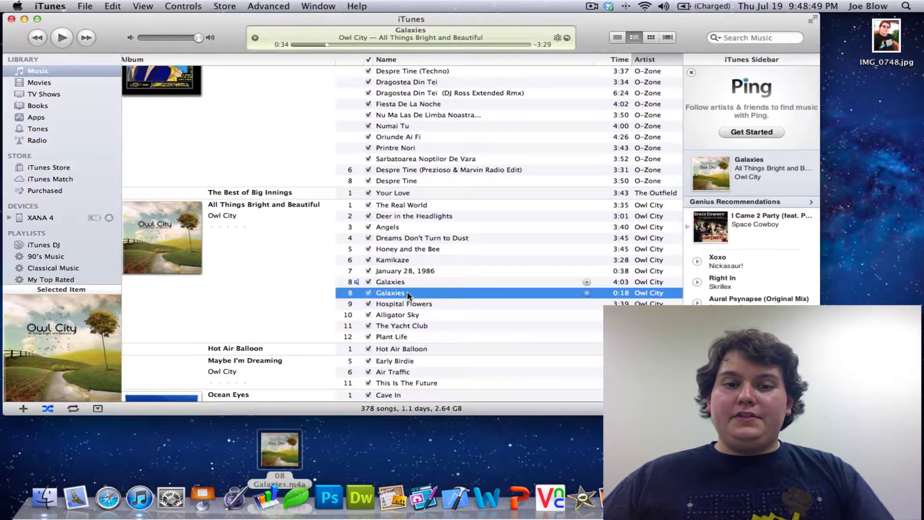
right_click(421, 293)
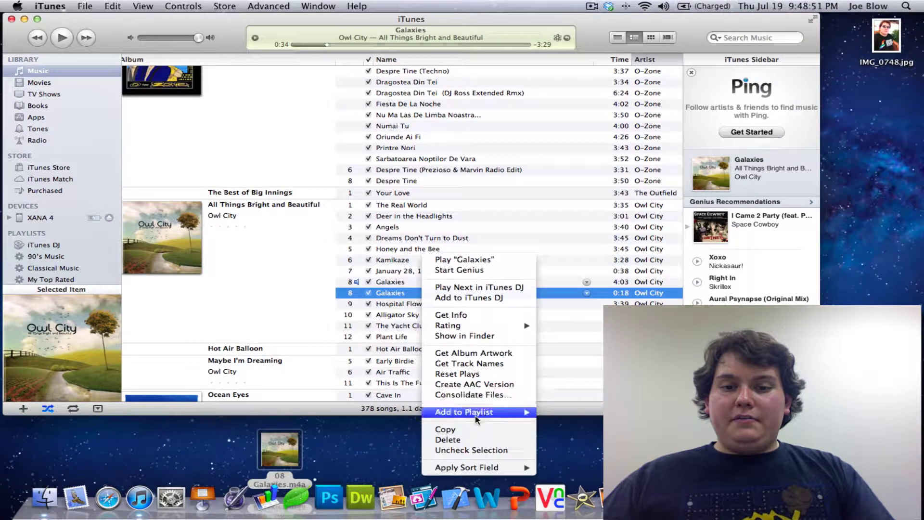
left_click(471, 438)
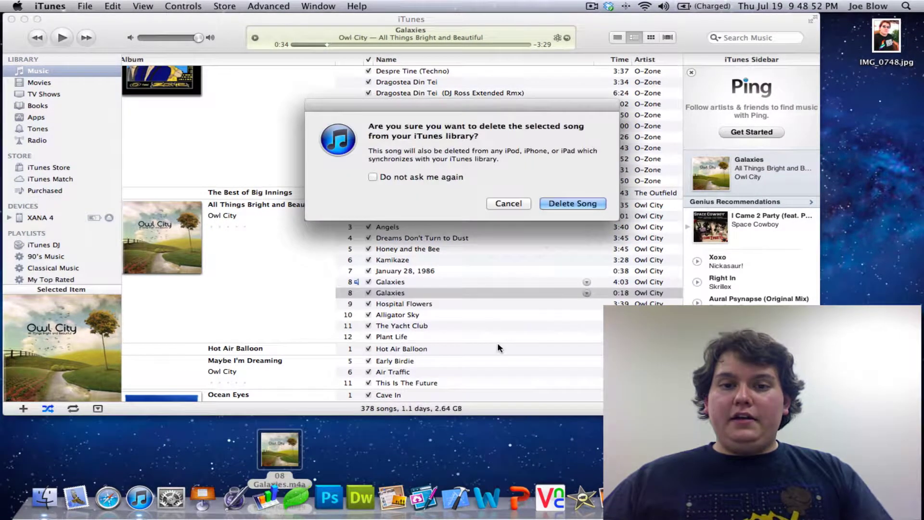
left_click(557, 204)
left_click_drag(295, 430, 321, 423)
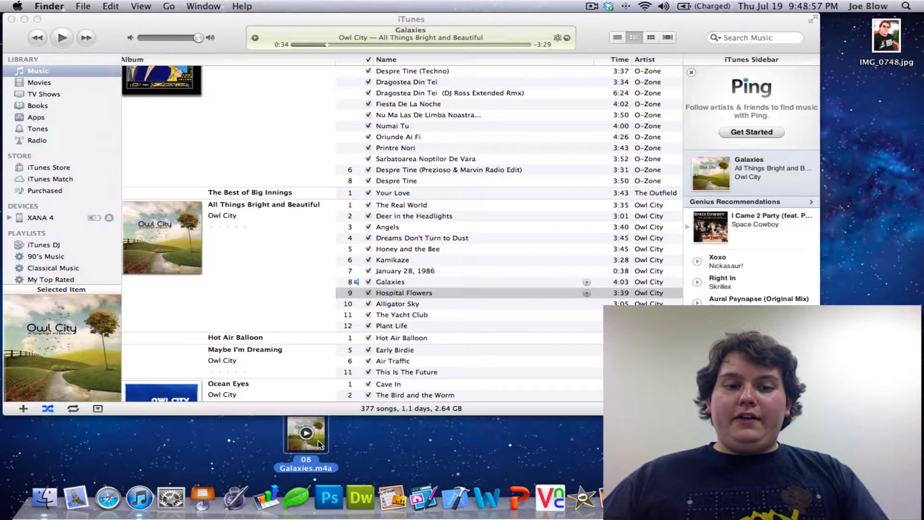
Rename 08 Galaxies.m4a on the desktop to 08 Galaxies.m4r, accepting the extension change.
left_click(321, 470)
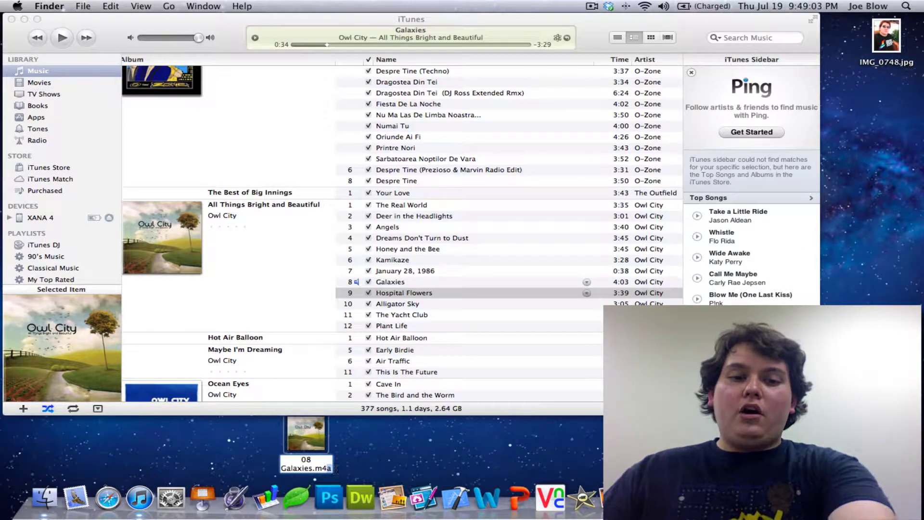
type("r")
key("Return")
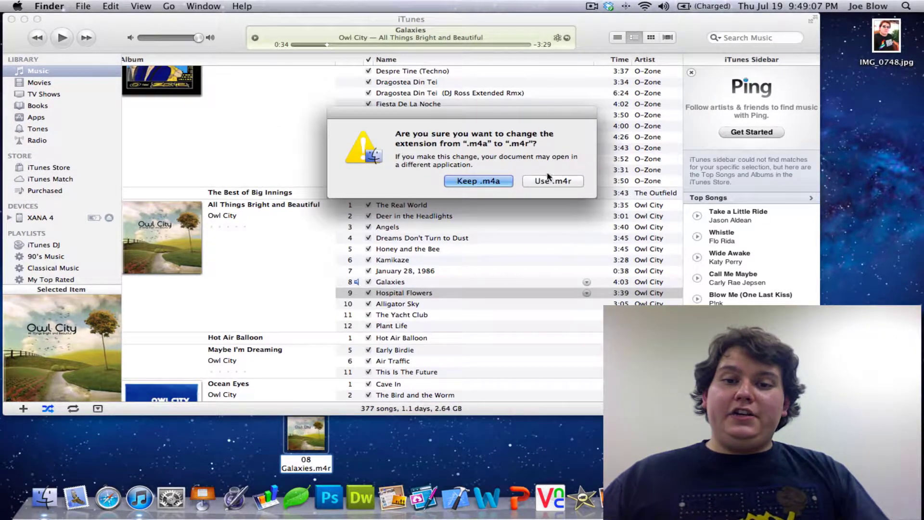
left_click(554, 182)
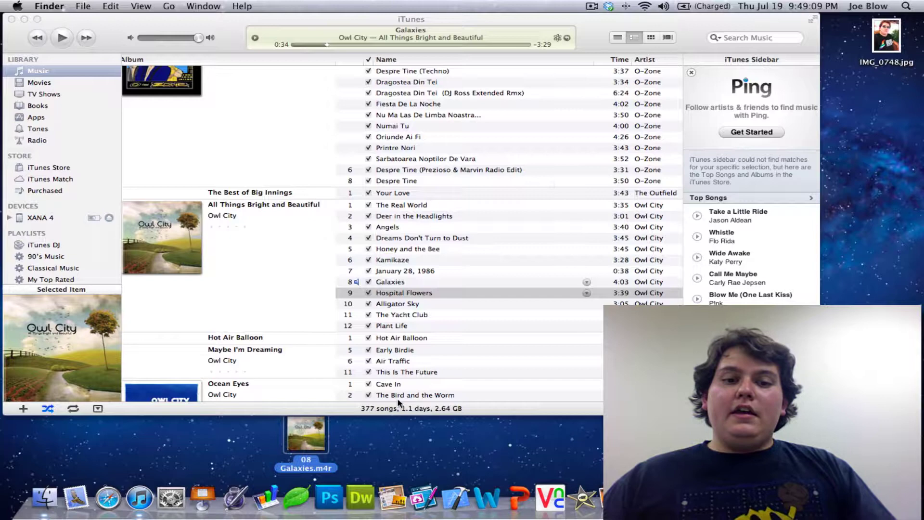
left_click(396, 444)
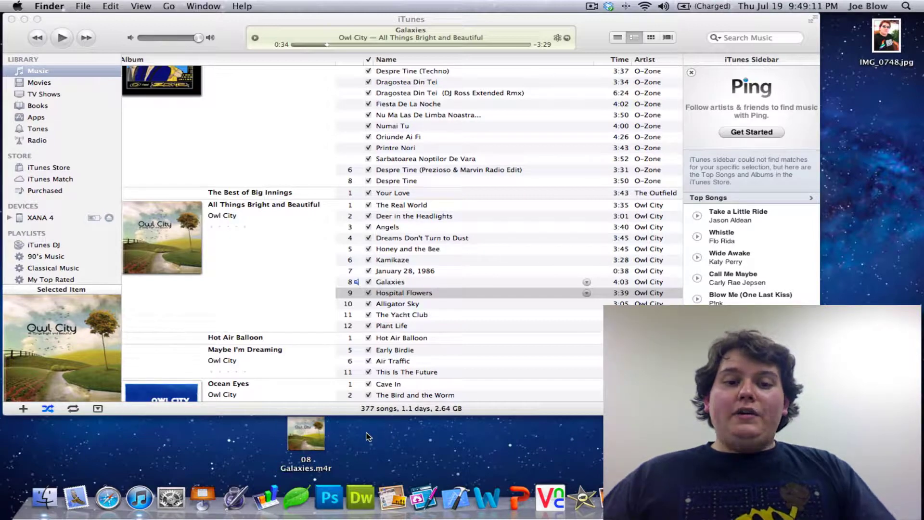
Add 08 Galaxies.m4r from the desktop to iTunes by opening it, display the Tones library, and pause playback.
mouse_move(318, 427)
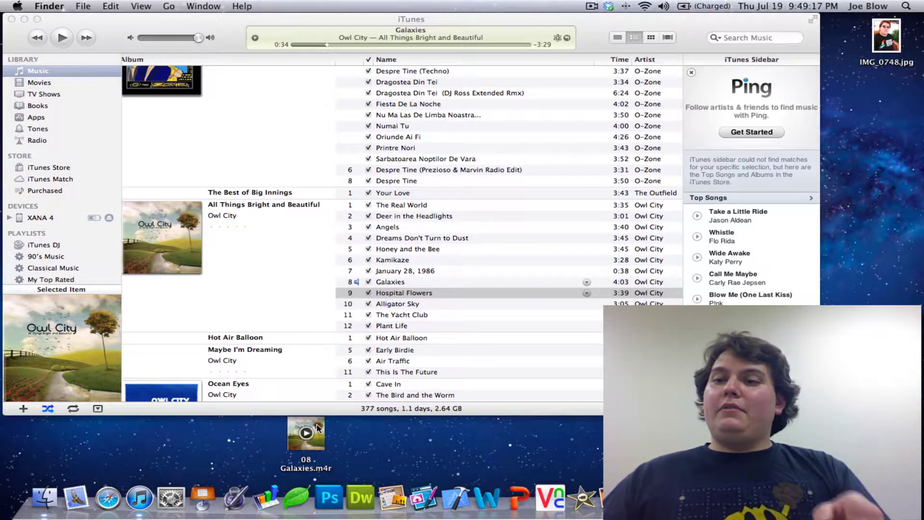
double_click(315, 429)
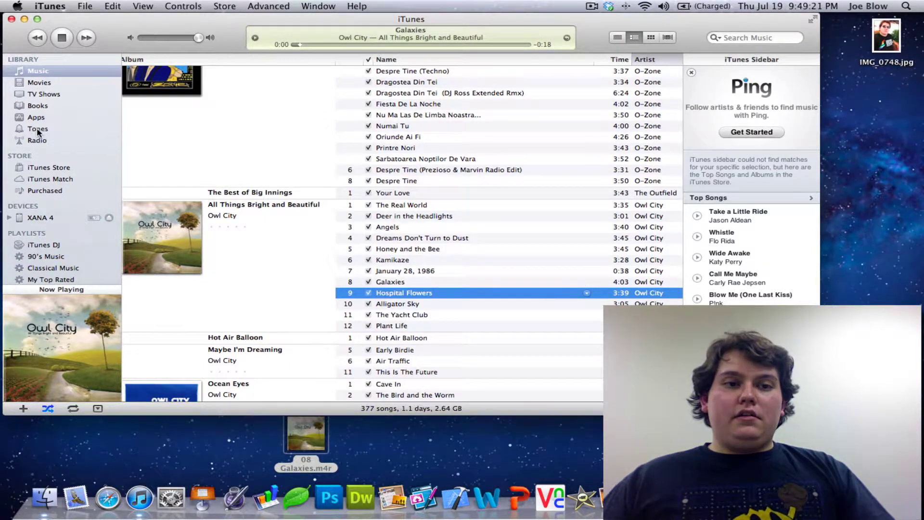
left_click(62, 131)
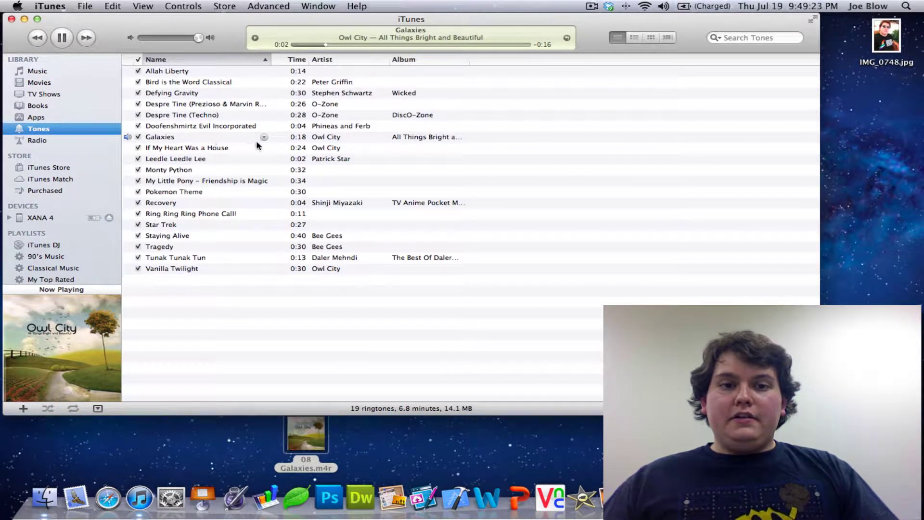
key("space")
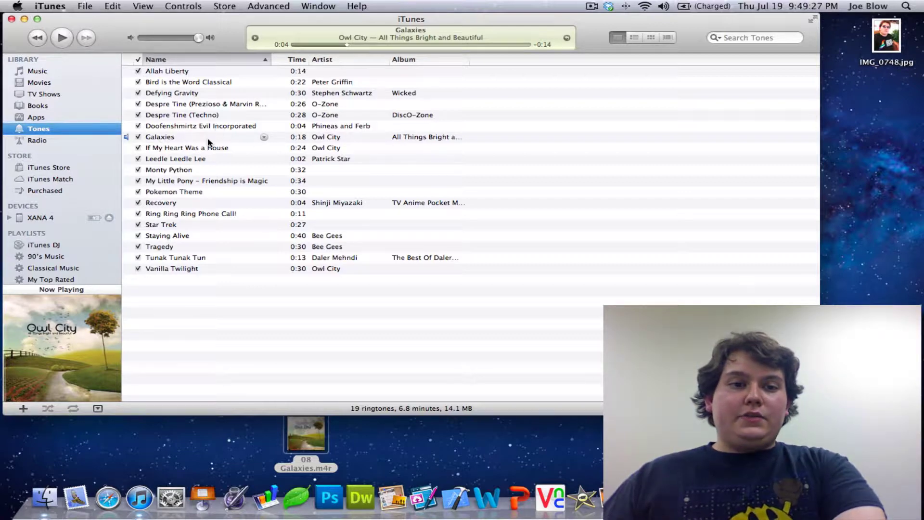
Open the tone sync settings for the connected device XANA 4.
left_click(43, 218)
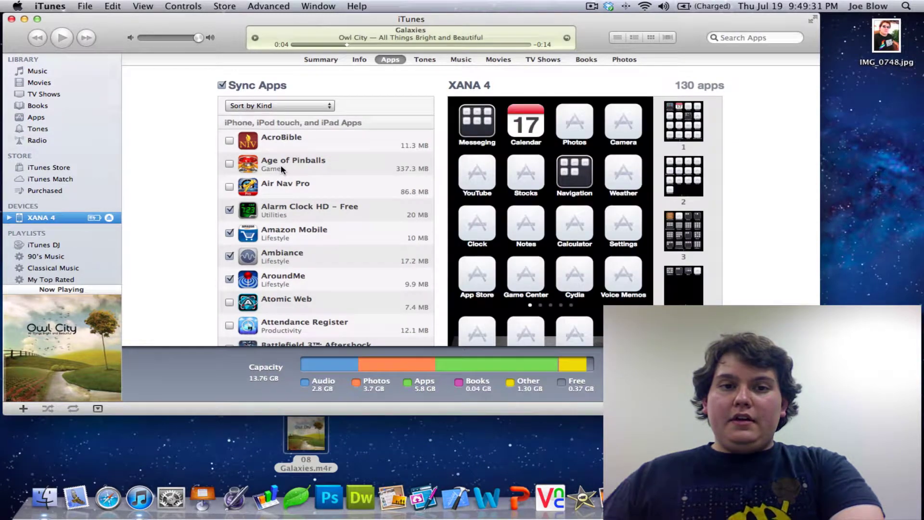
left_click(431, 60)
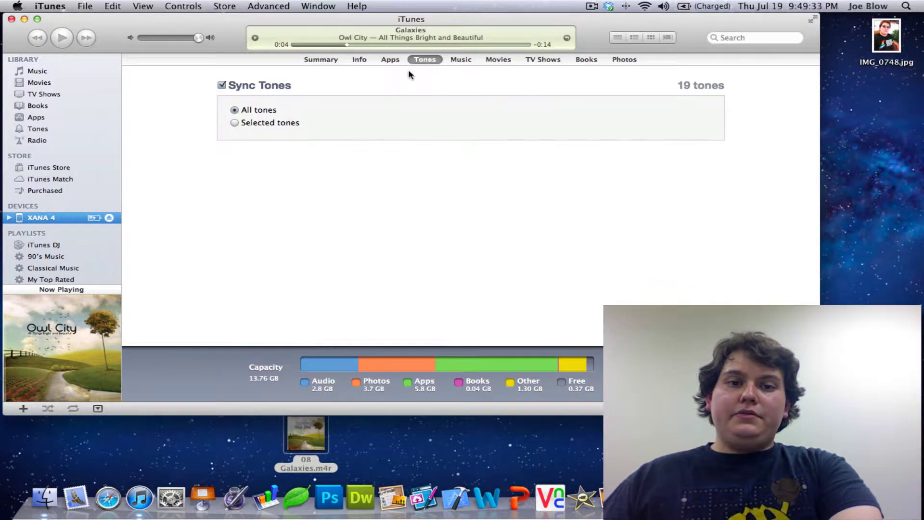